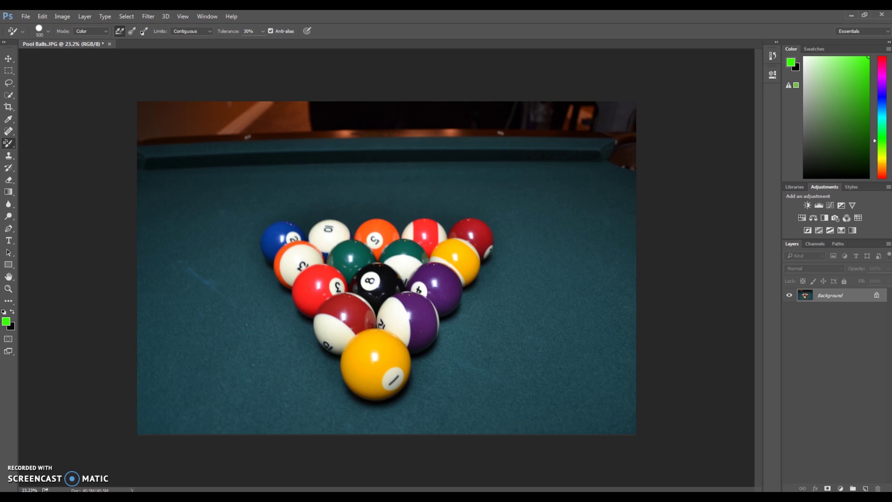
Switch to the plain Brush tool, then to the Move tool
click(8, 144)
click(38, 143)
key(v)
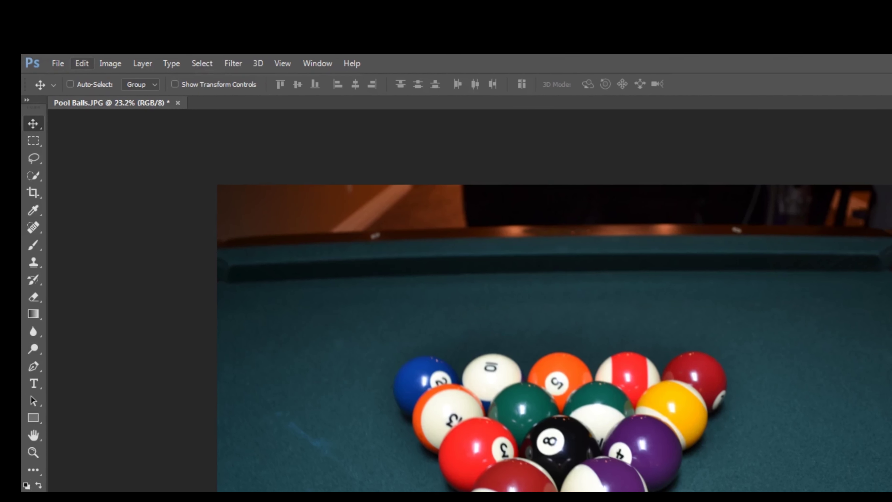
Apply a Black & White adjustment with Greens 15 and Cyans 28
key(alt+i)
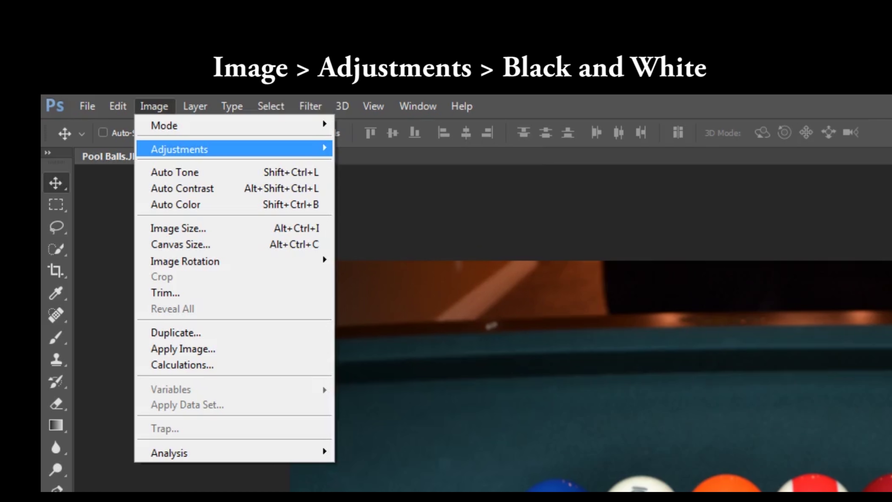
key(Right)
key(Down)
key(Down)
key(Down)
key(Down)
key(Down)
key(Down)
key(Down)
key(Down)
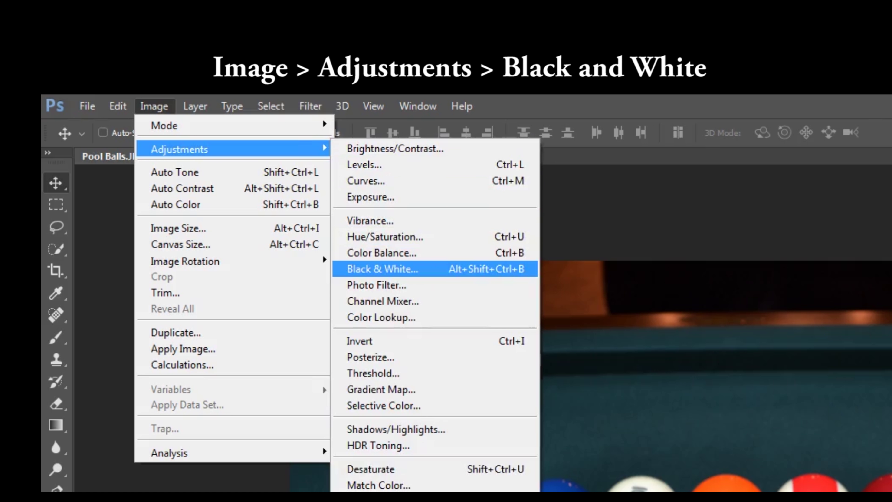
key(Return)
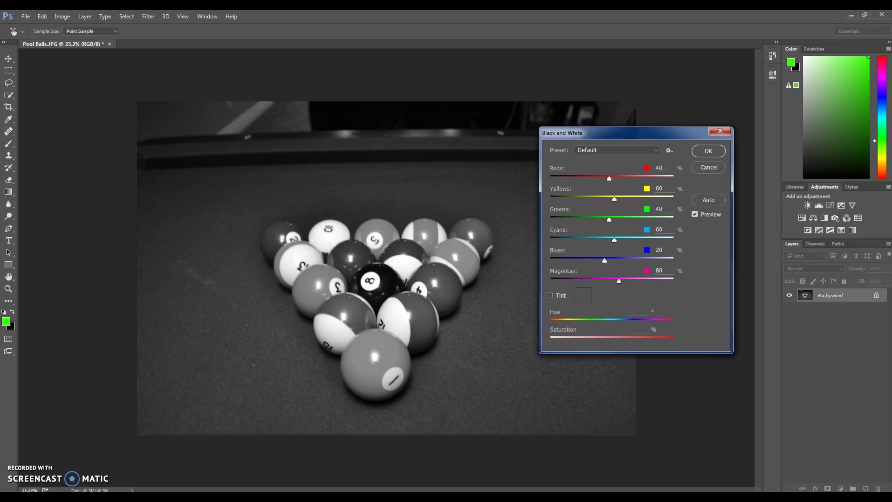
text(15)
drag(614, 240, 605, 240)
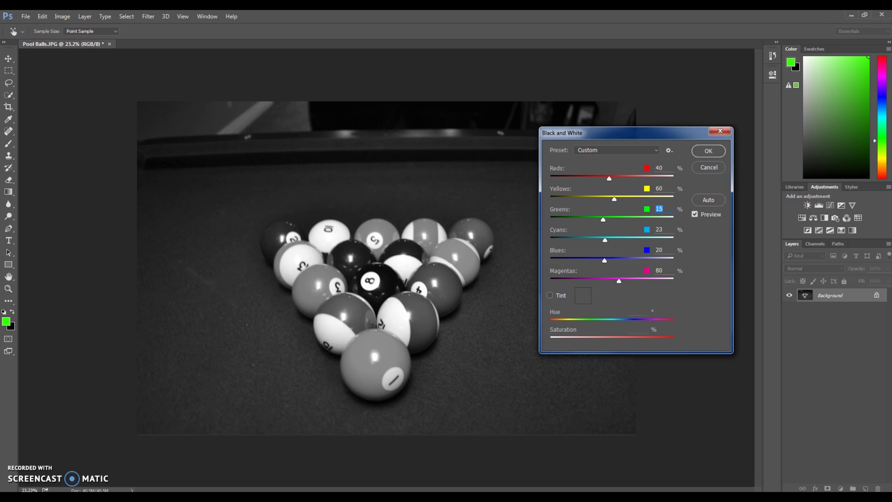
key(Tab)
text(28)
double_click(655, 229)
key(Return)
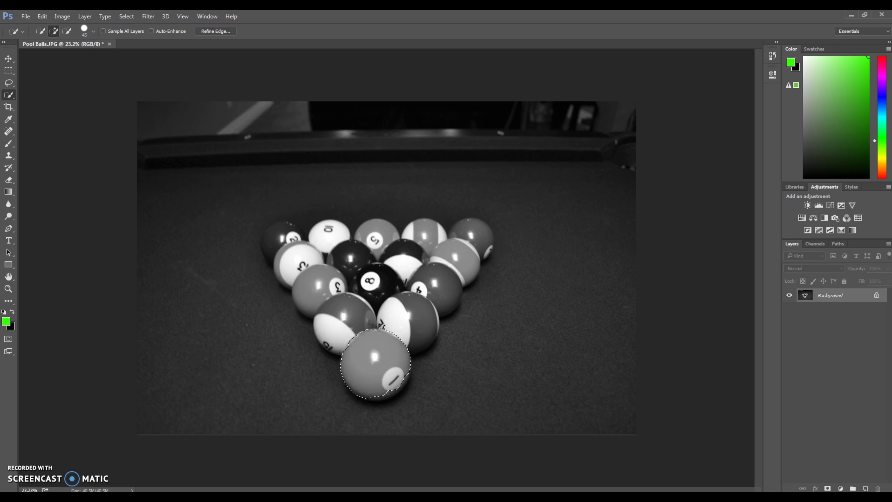
Select the 1 ball without the 12-ball overlap and copy it to Layer 1
click(381, 325)
scroll(381, 325, up, 8)
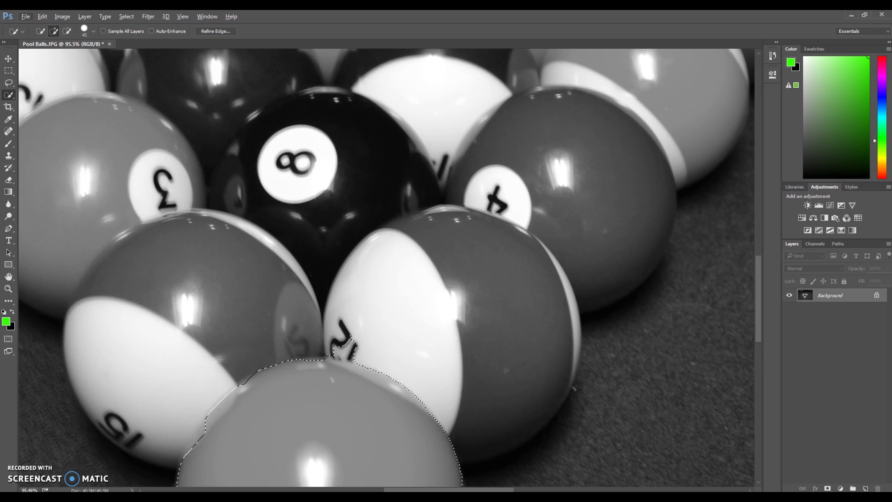
alt+click(342, 348)
scroll(417, 349, down, 3)
scroll(373, 305, down, 2)
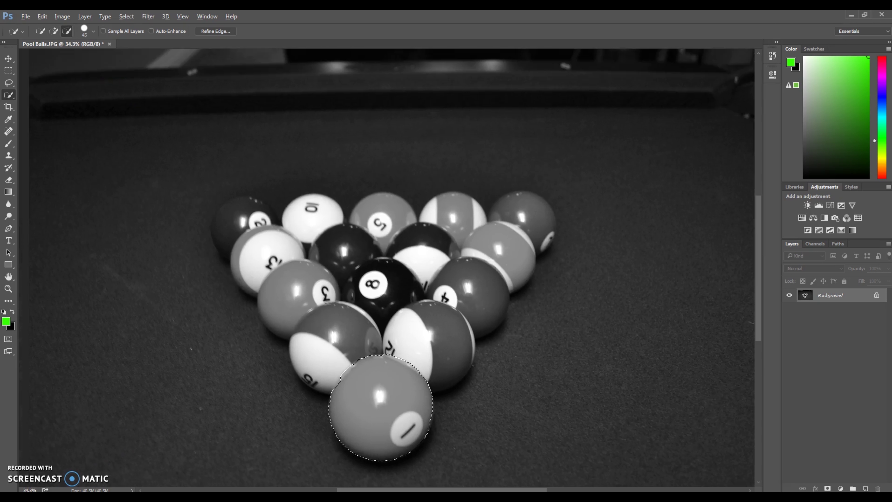
key(ctrl+j)
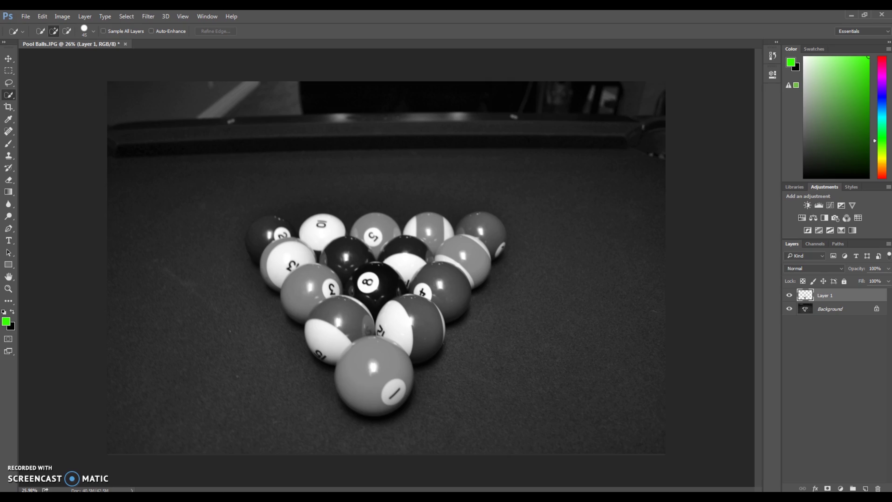
click(789, 309)
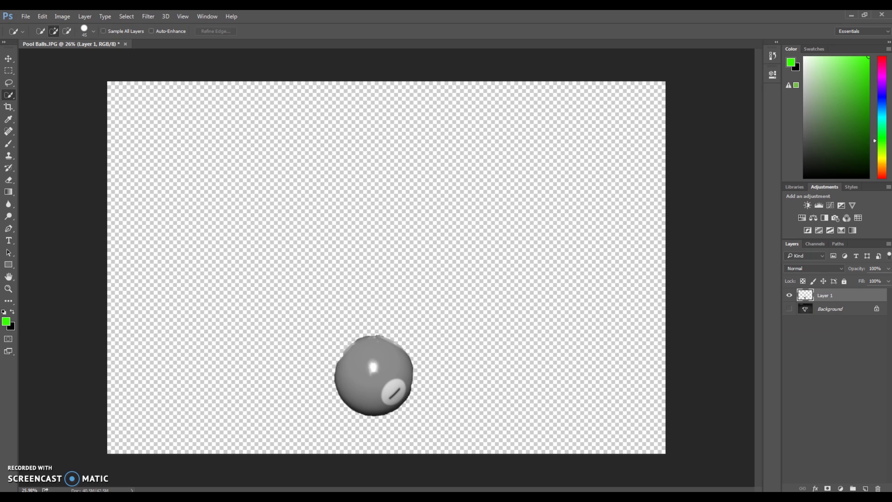
click(789, 309)
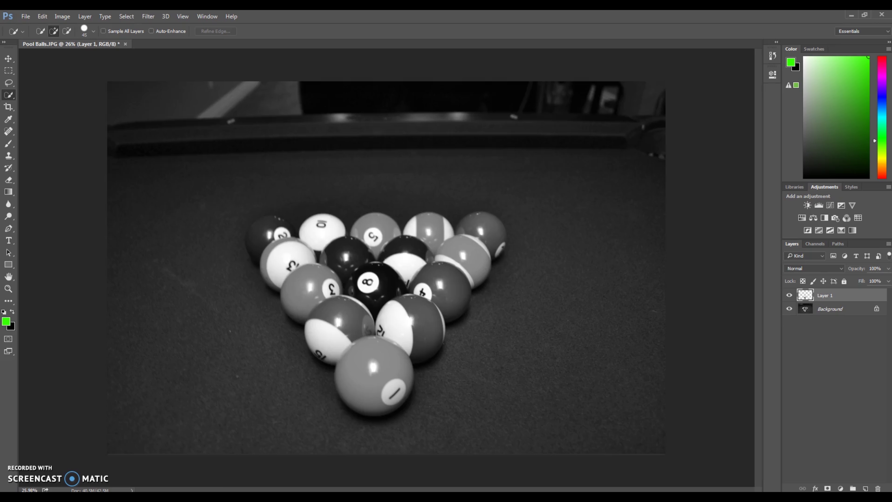
click(788, 309)
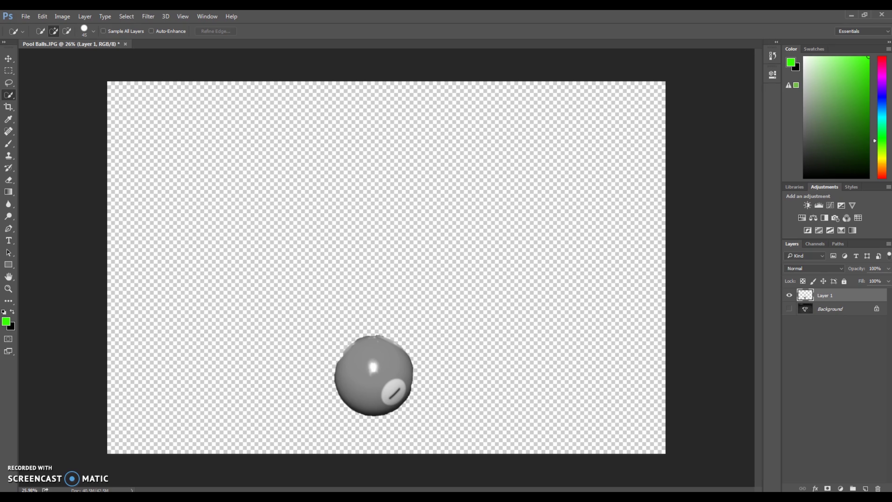
click(788, 309)
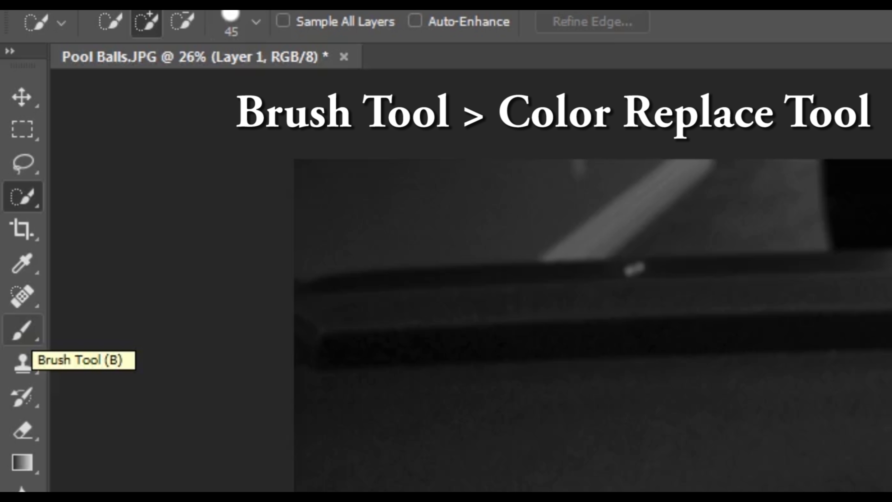
Choose the Color Replacement Tool from the Brush tool flyout
click(21, 332)
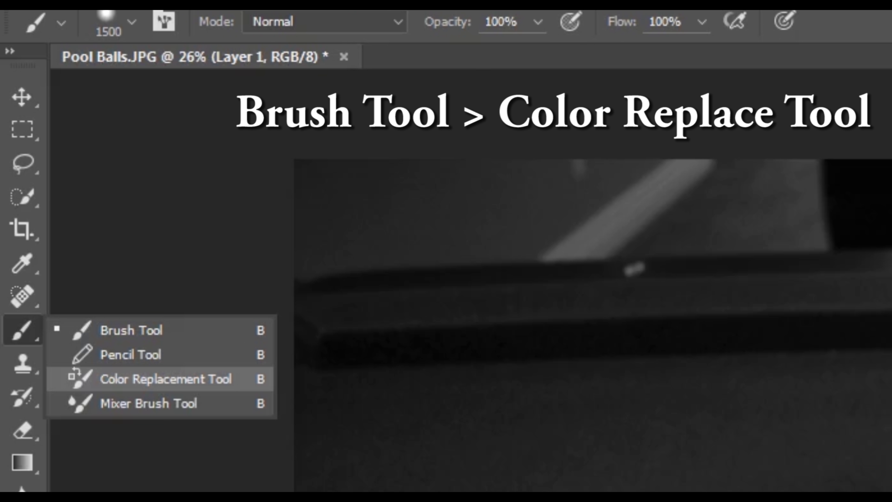
click(165, 379)
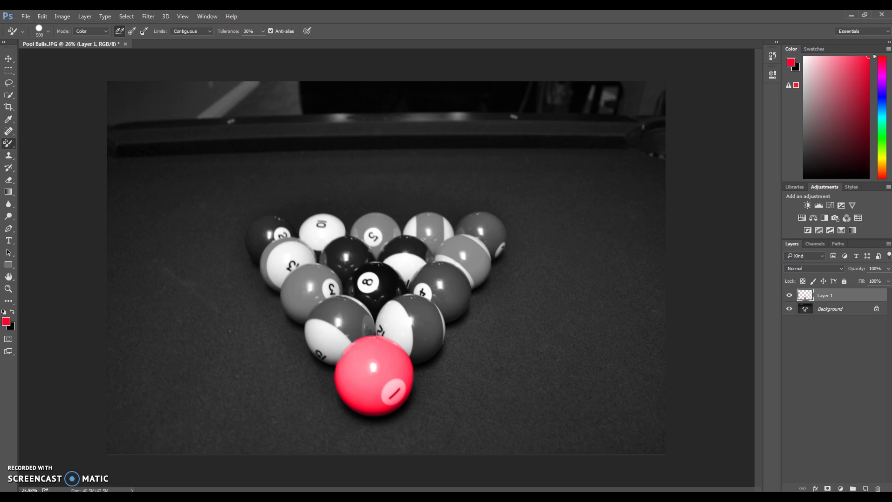
Copy the top-right ball from Background to Layer 2 and set green as the painting colour
key(w)
click(835, 308)
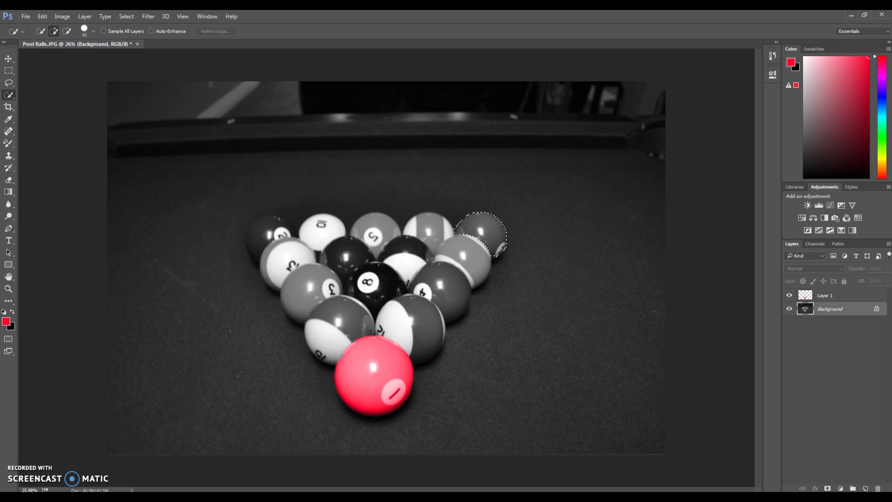
drag(500, 243, 502, 246)
key(ctrl+j)
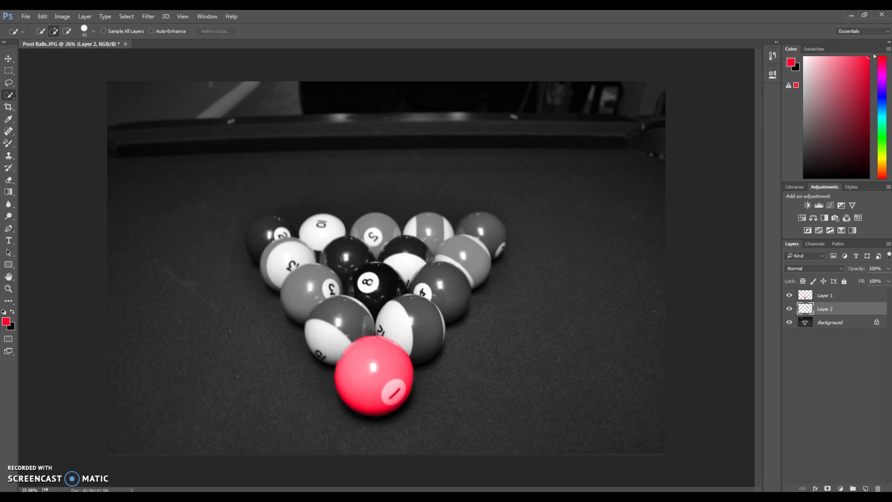
click(9, 143)
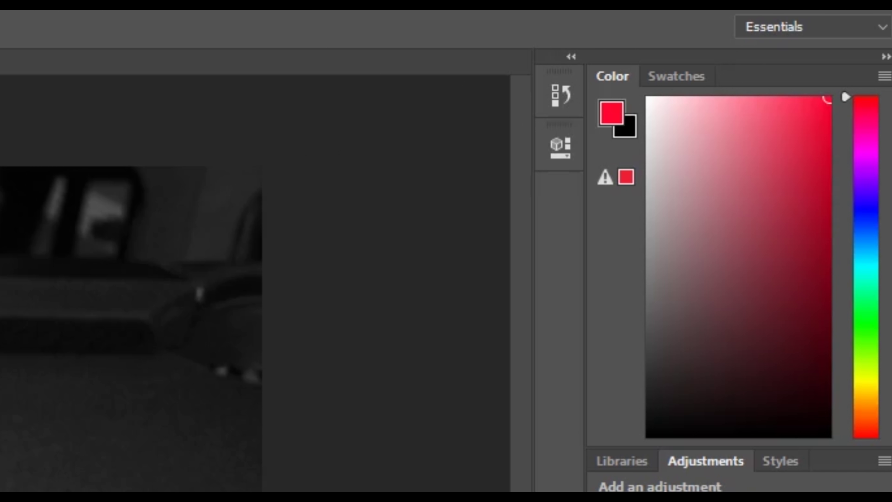
mouse_move(866, 96)
mouse_down()
mouse_move(866, 329)
mouse_move(865, 308)
mouse_move(865, 318)
mouse_up()
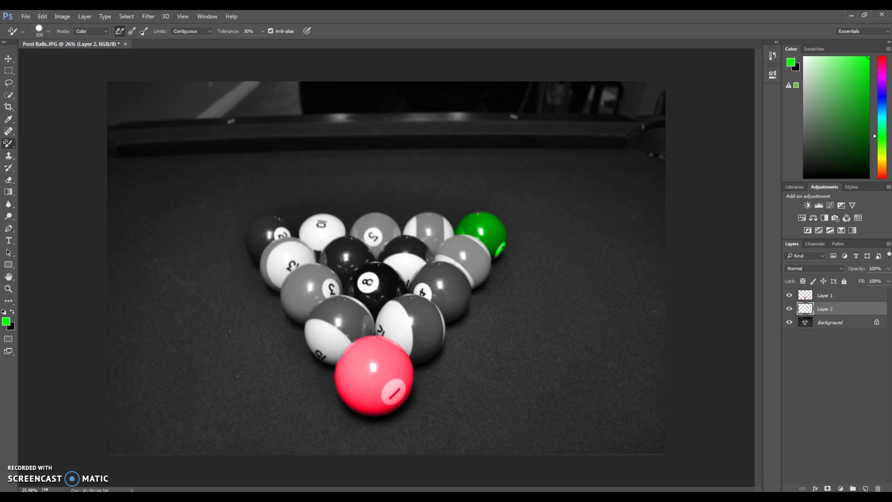
Quick-select the whole 2 ball on the Background layer
click(829, 322)
key(w)
drag(260, 225, 281, 235)
scroll(295, 260, up, 4)
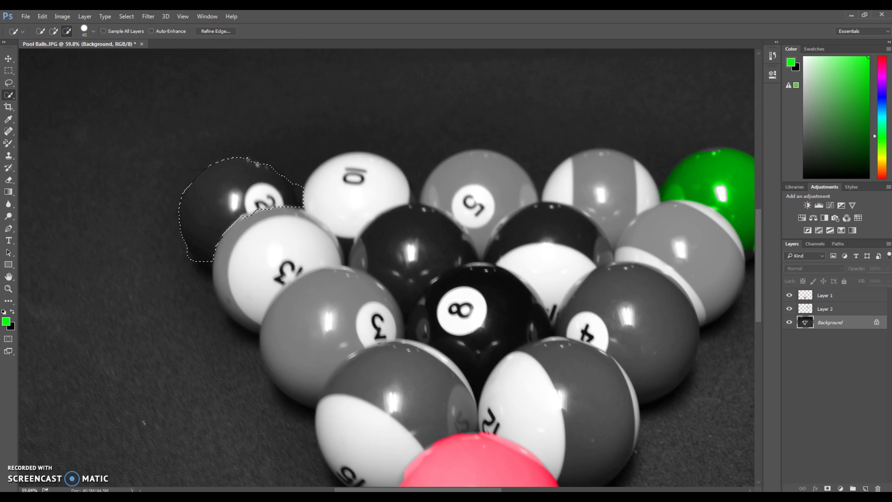
drag(242, 214, 256, 225)
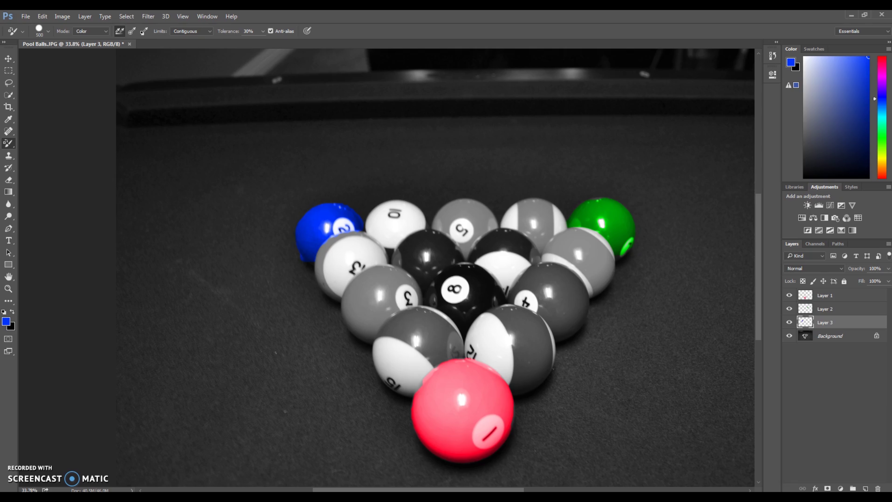
scroll(327, 223, up, 10)
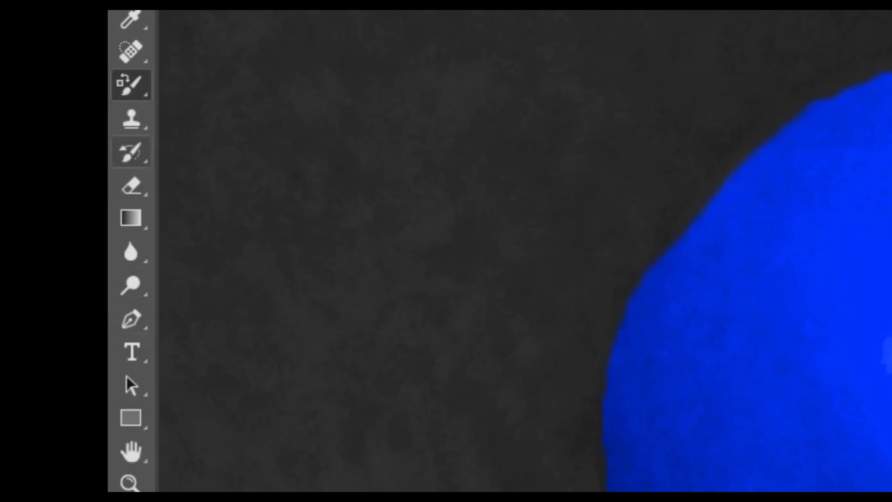
Pick the Eraser at brush size 80 and fit the whole photo in view
click(132, 186)
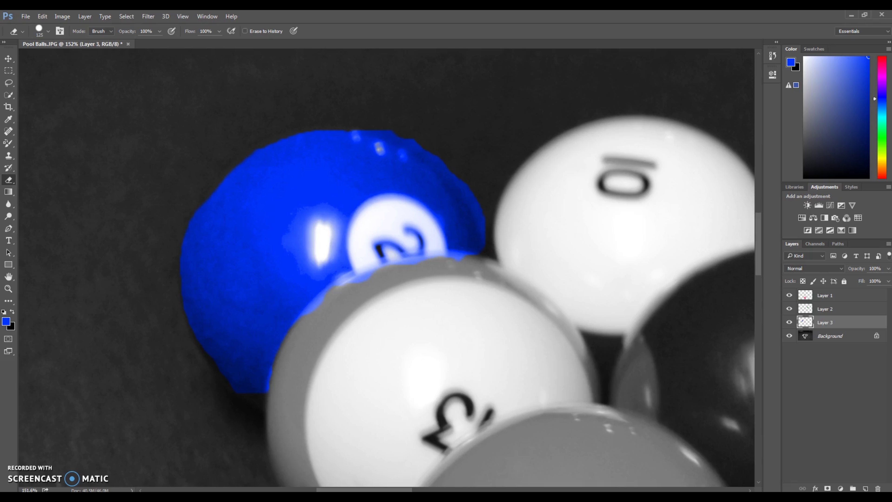
key(bracketleft)
key(bracketleft)
key(bracketleft)
key(ctrl+0)
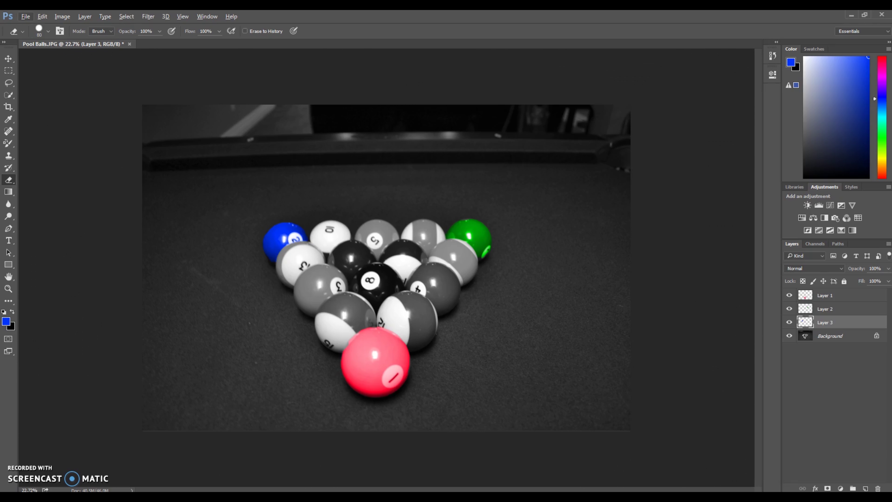
scroll(386, 267, up, 1)
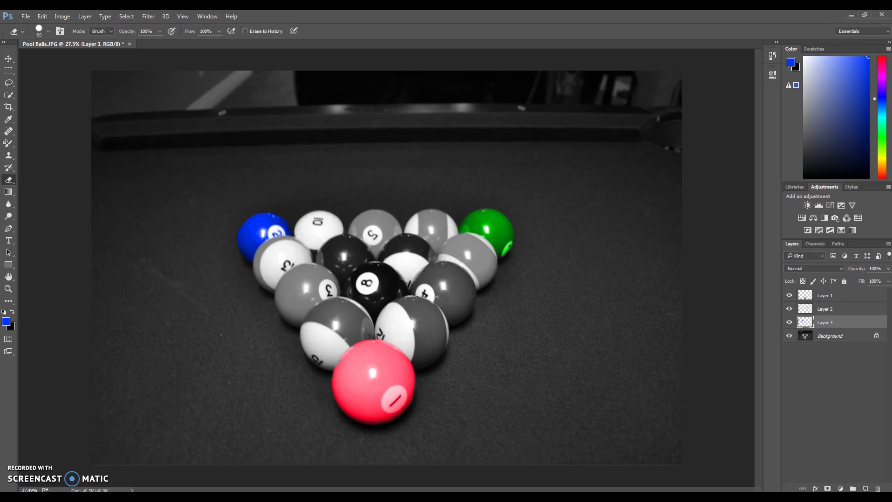